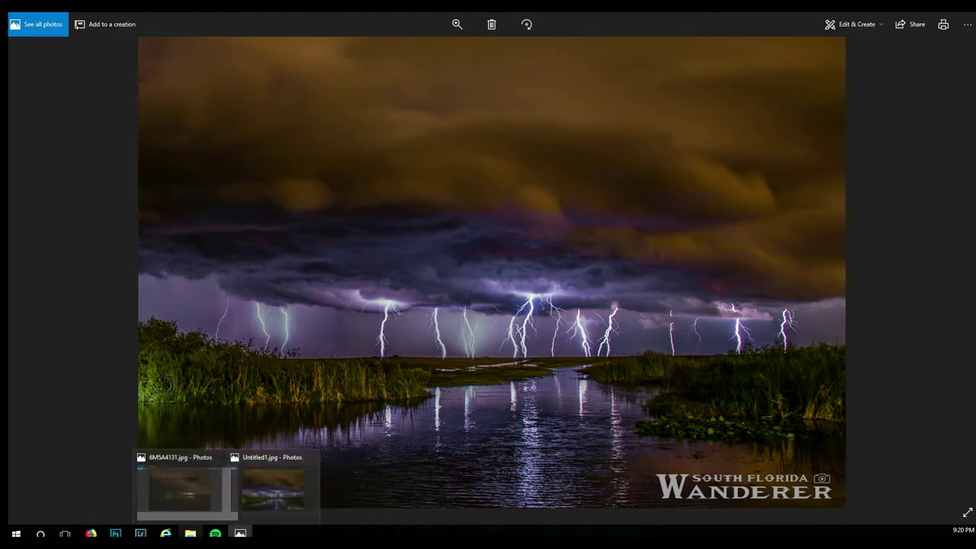
# Step: Review the seven JPEG lightning frames in the jpeg folder, then switch to Photoshop's start screen
pyautogui.click(189, 533)
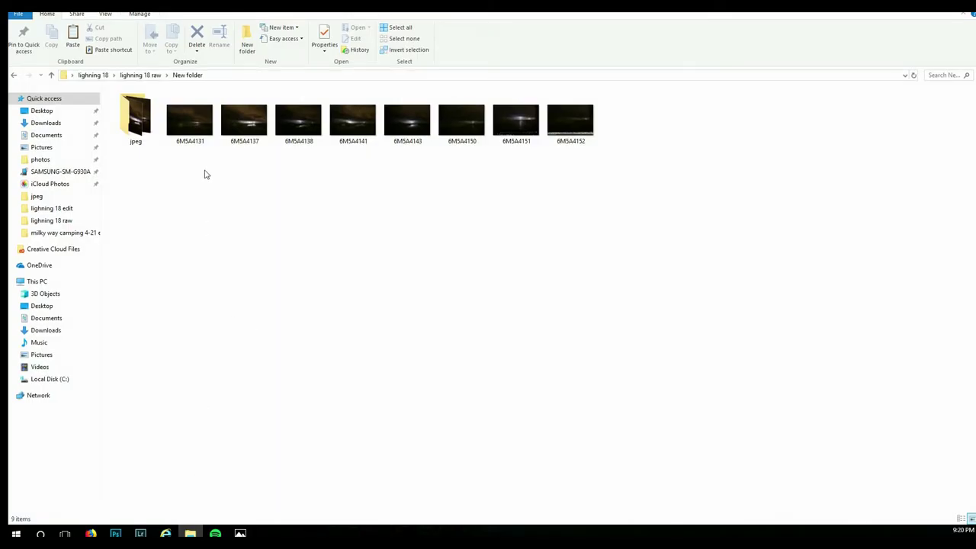
pyautogui.doubleClick(136, 118)
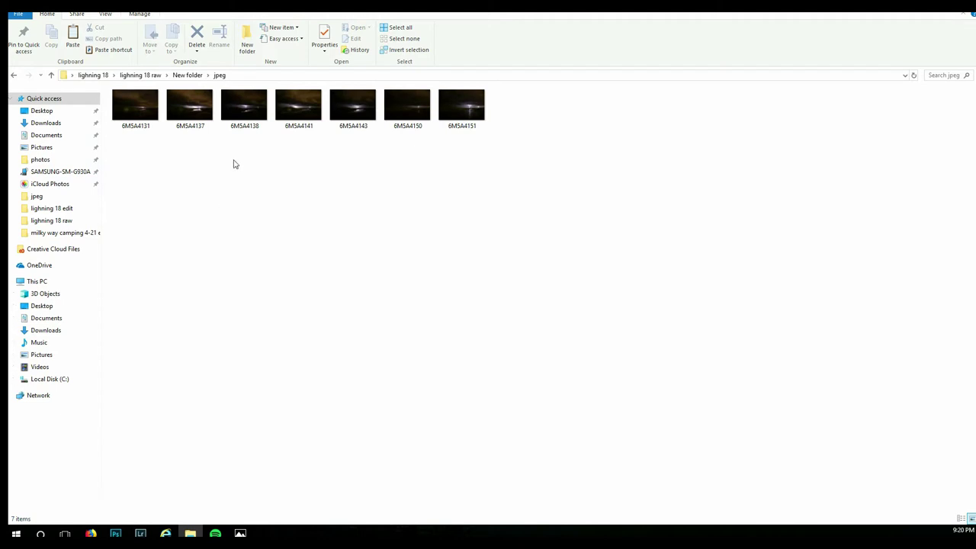
pyautogui.click(116, 533)
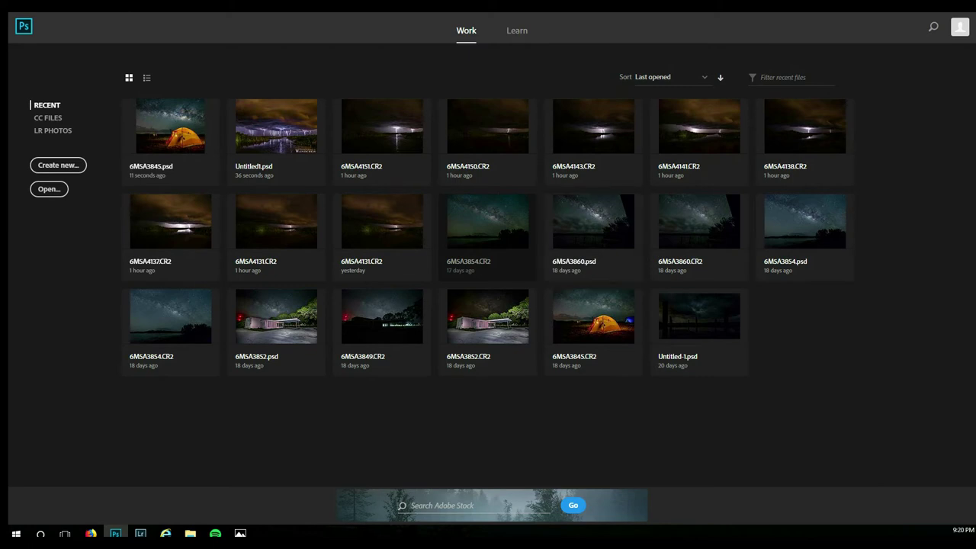
# Step: Queue the eight raw files 6MSA4131.CR2 through 6MSA4152.CR2 in Load Files into Stack
pyautogui.click(38, 9)
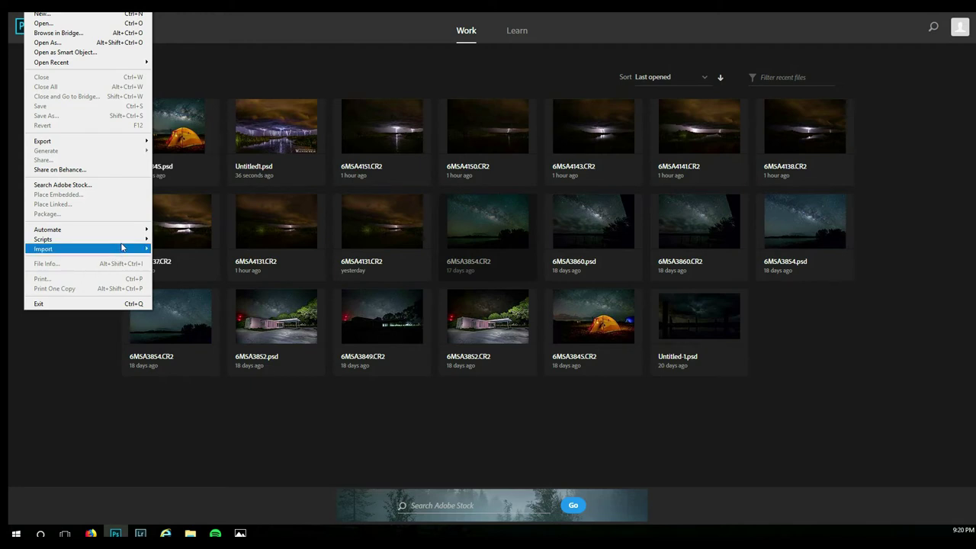
pyautogui.moveTo(86, 239)
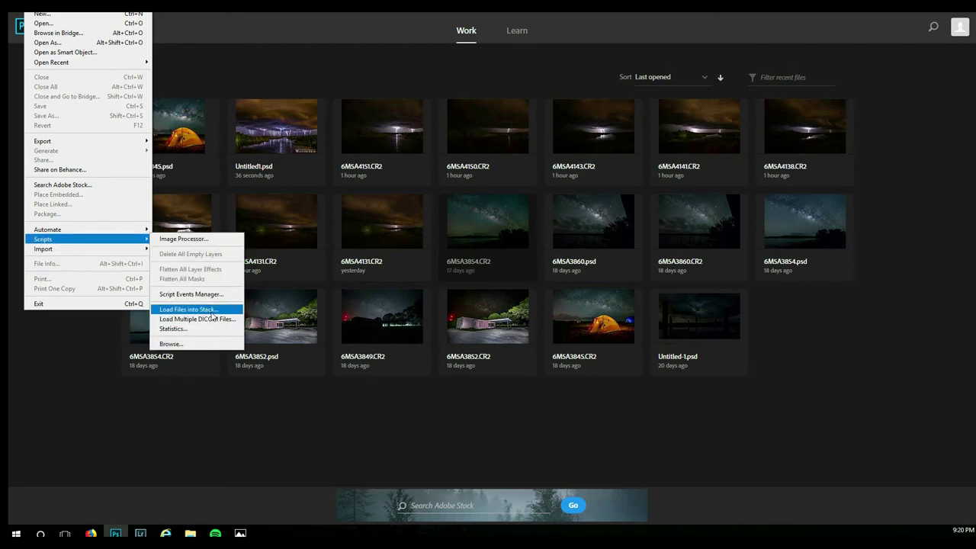
pyautogui.click(210, 311)
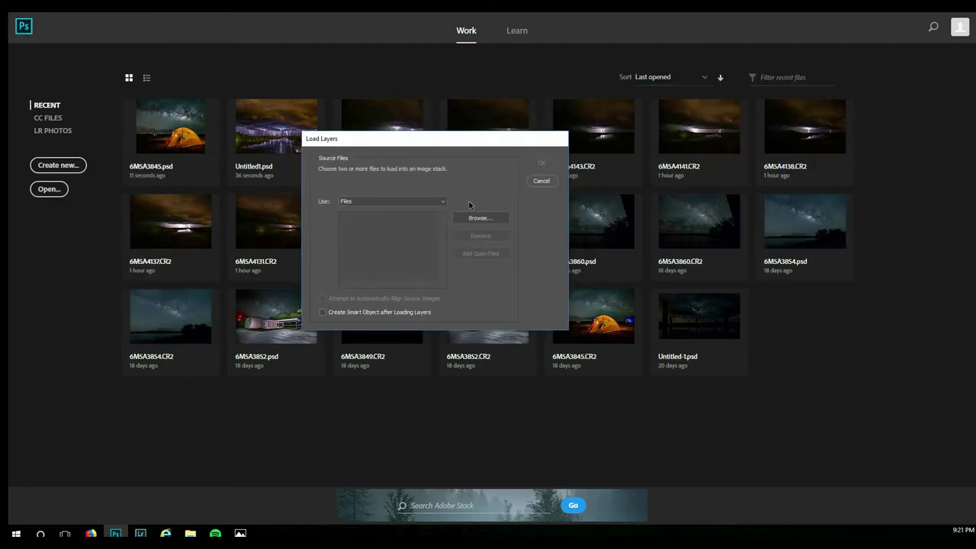
pyautogui.click(479, 218)
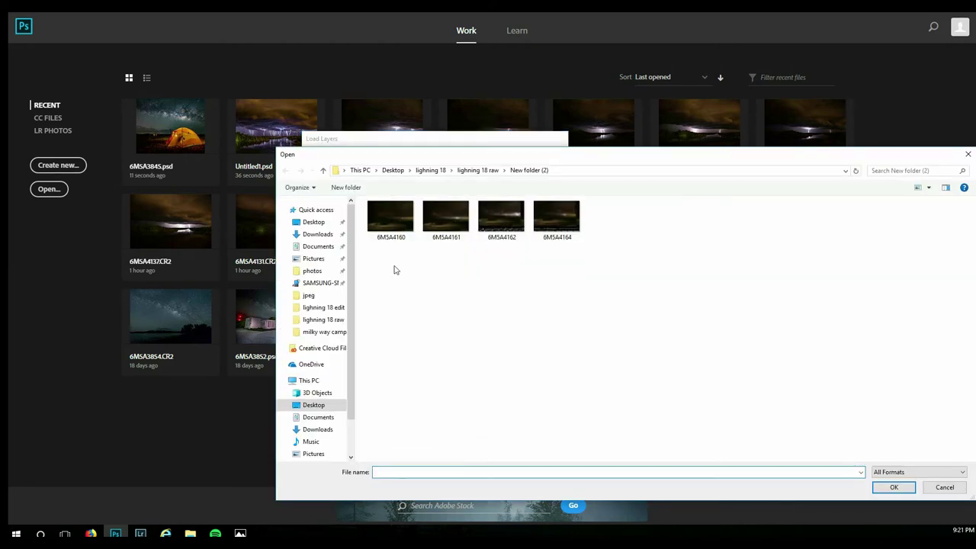
pyautogui.click(466, 171)
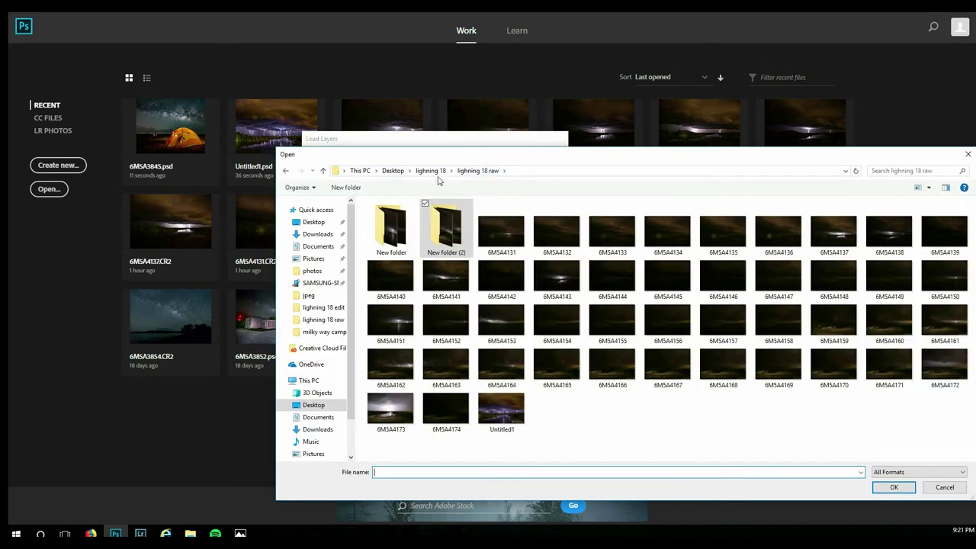
pyautogui.doubleClick(391, 227)
pyautogui.doubleClick(390, 226)
pyautogui.moveTo(390, 266); pyautogui.dragTo(657, 239)
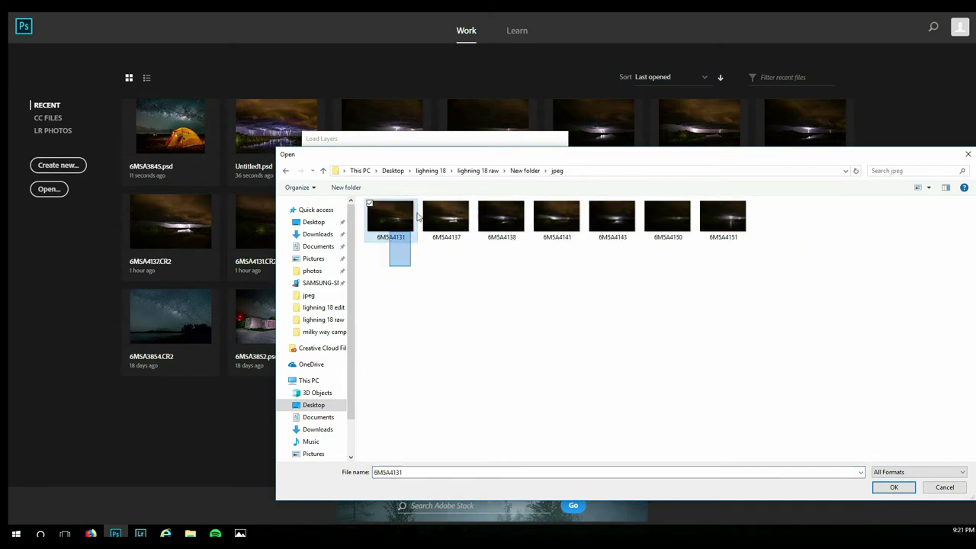
pyautogui.click(286, 171)
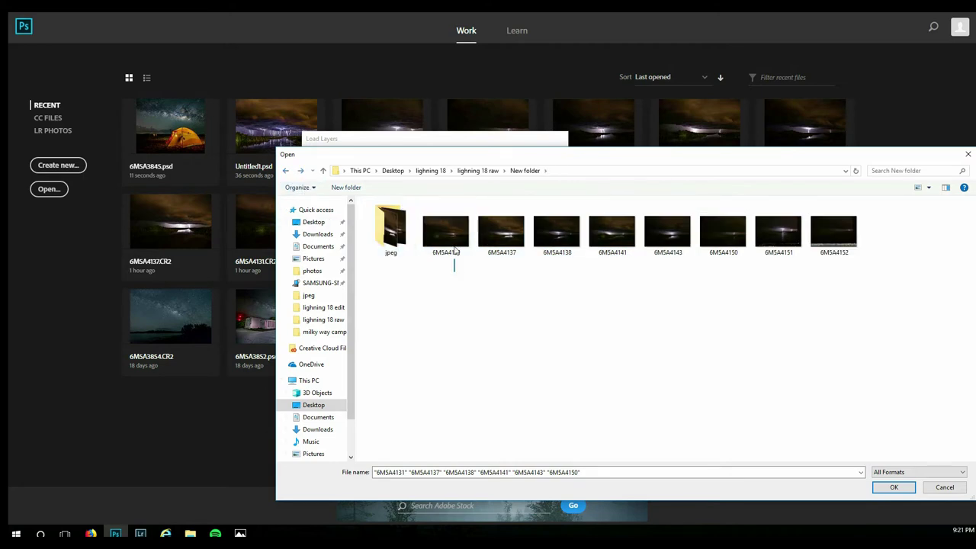
pyautogui.moveTo(454, 271)
pyautogui.mouseDown()
pyautogui.moveTo(724, 257)
pyautogui.moveTo(828, 235)
pyautogui.mouseUp()
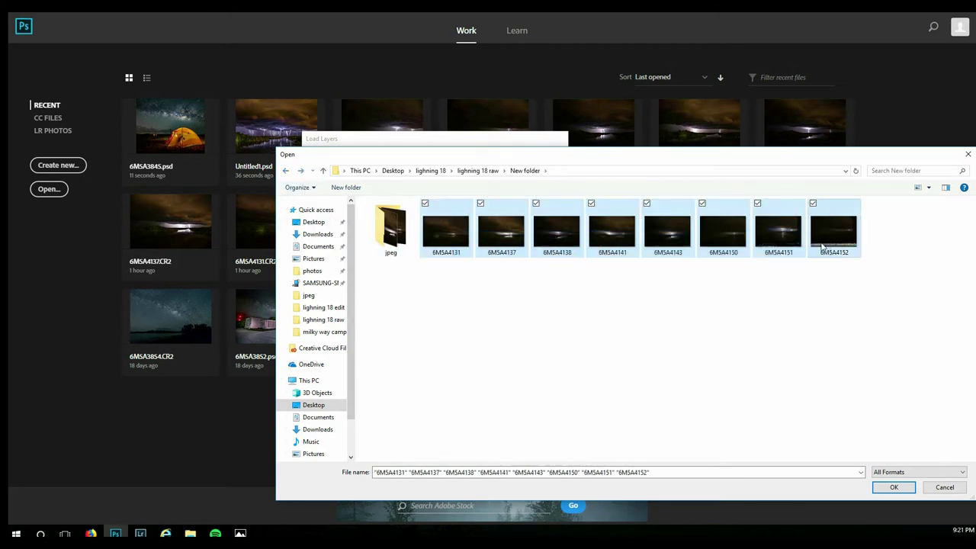
pyautogui.click(892, 487)
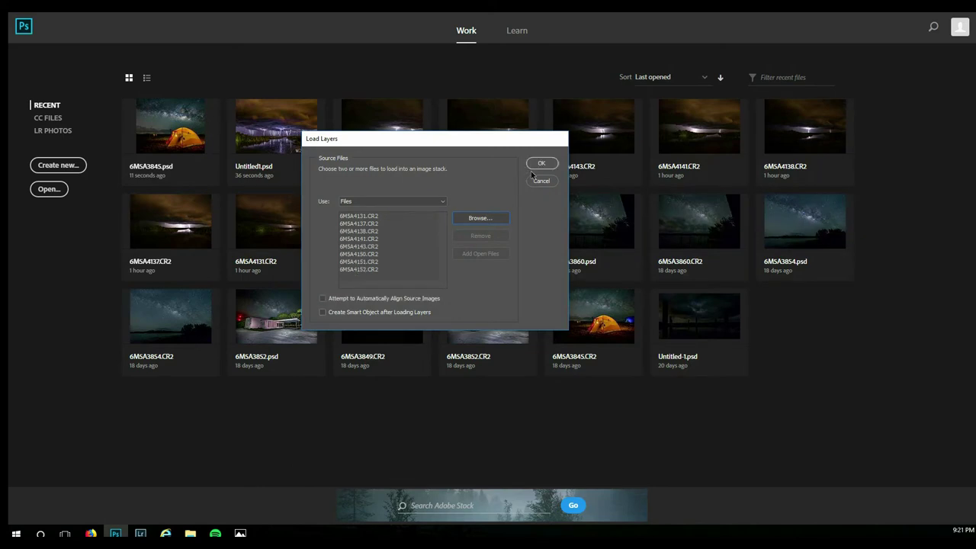
# Step: Build the eight-layer Untitled1 stack and enlarge the Layers panel to show every layer
pyautogui.click(538, 164)
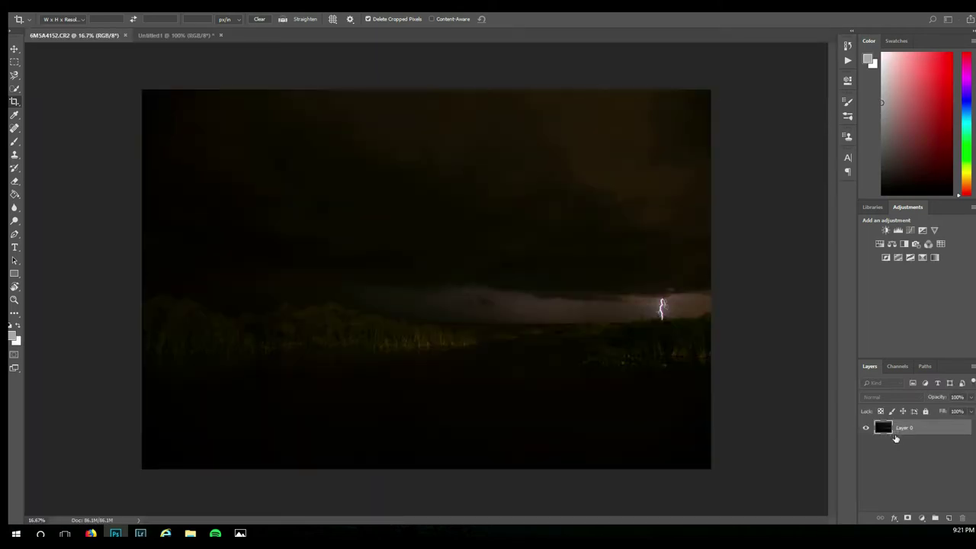
pyautogui.press('Return')
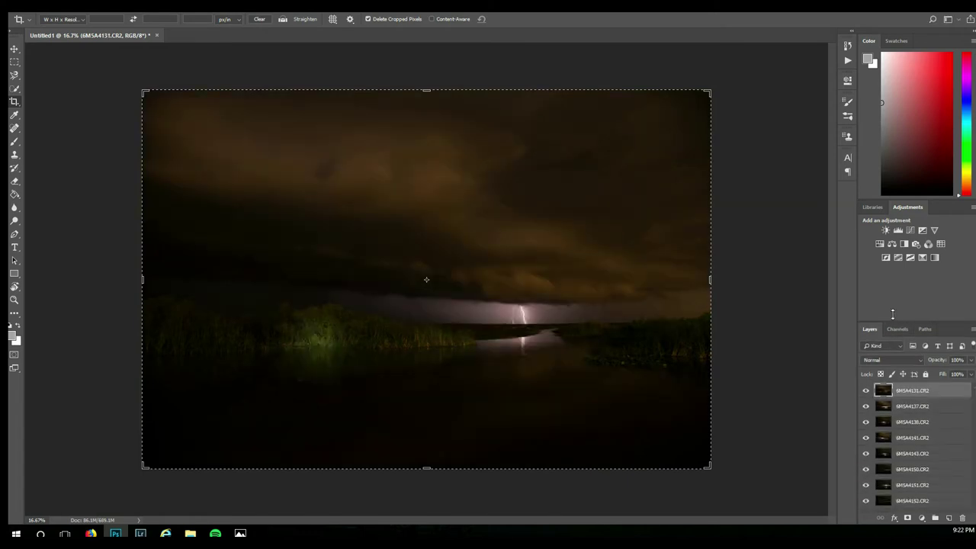
pyautogui.moveTo(910, 358); pyautogui.dragTo(894, 298)
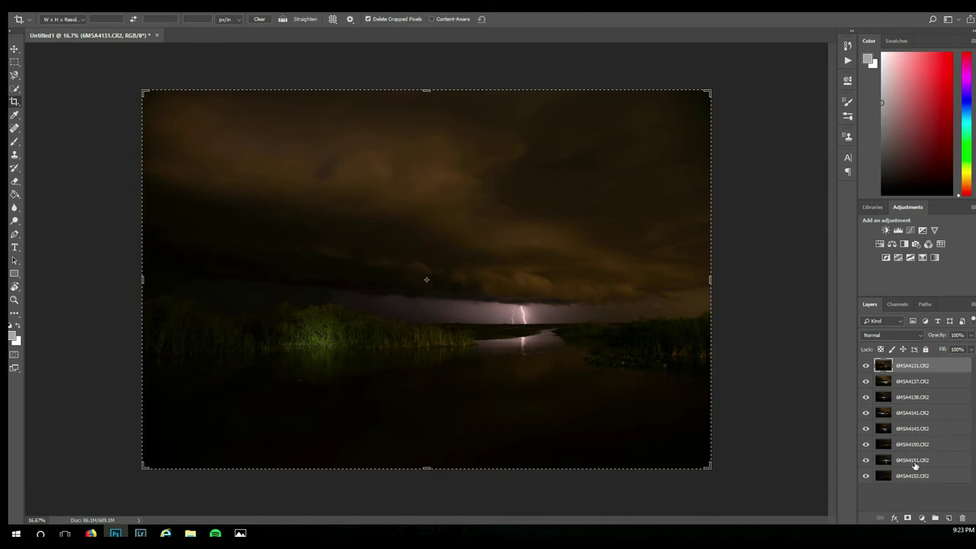
# Step: Set layers 6MSA4131 through 6MSA4151 to Lighten blend mode
pyautogui.keyDown('shift'); pyautogui.click(914, 461); pyautogui.keyUp('shift')
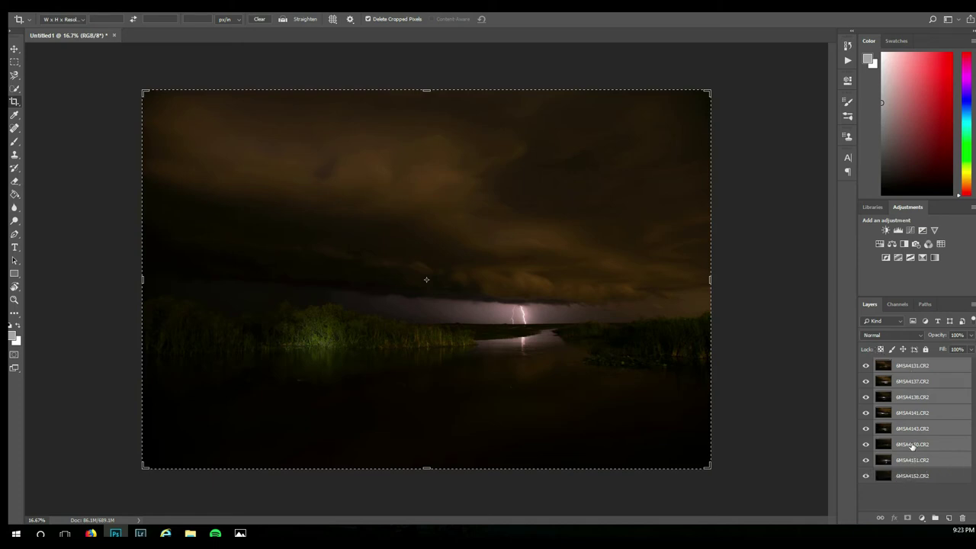
pyautogui.click(889, 335)
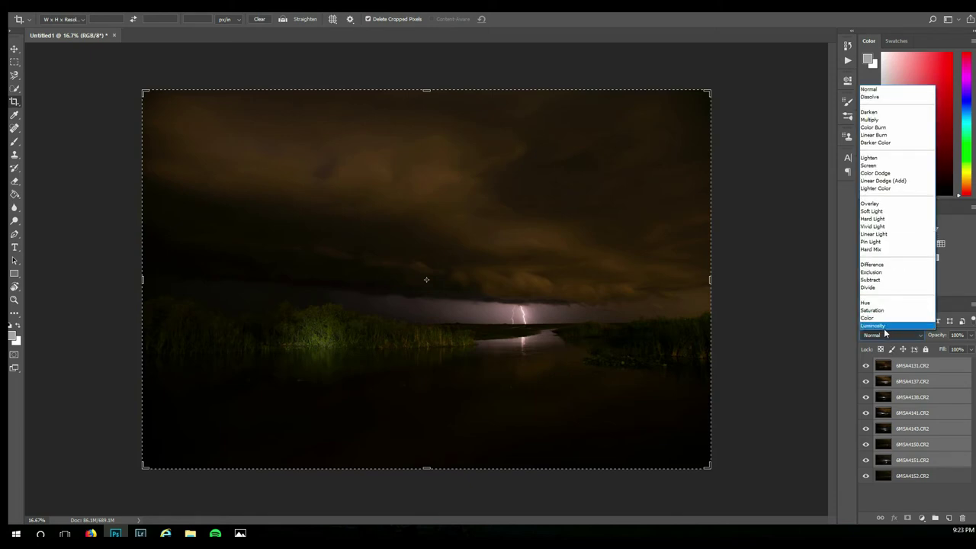
pyautogui.click(898, 159)
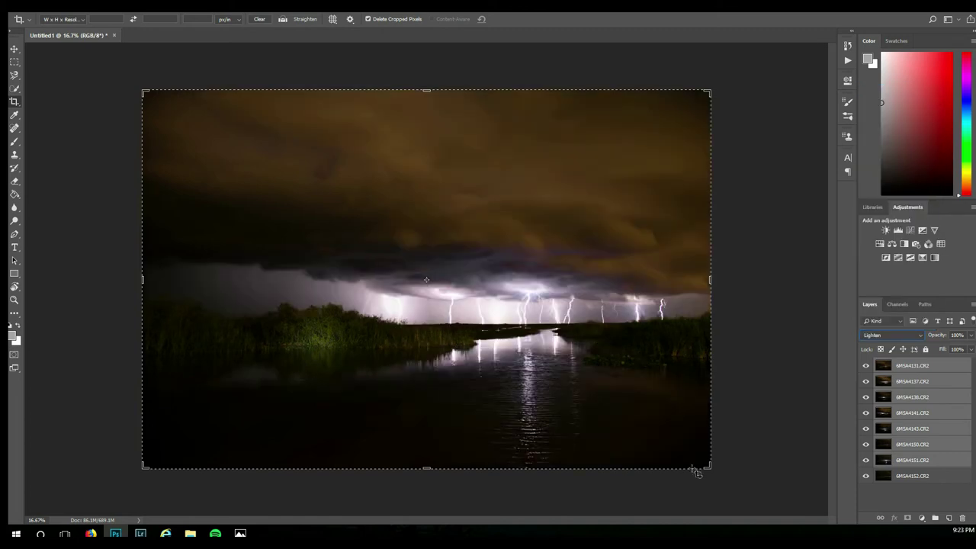
# Step: Flatten the stack to one background layer and crop to a wide lightning-and-river panorama
pyautogui.rightClick(916, 423)
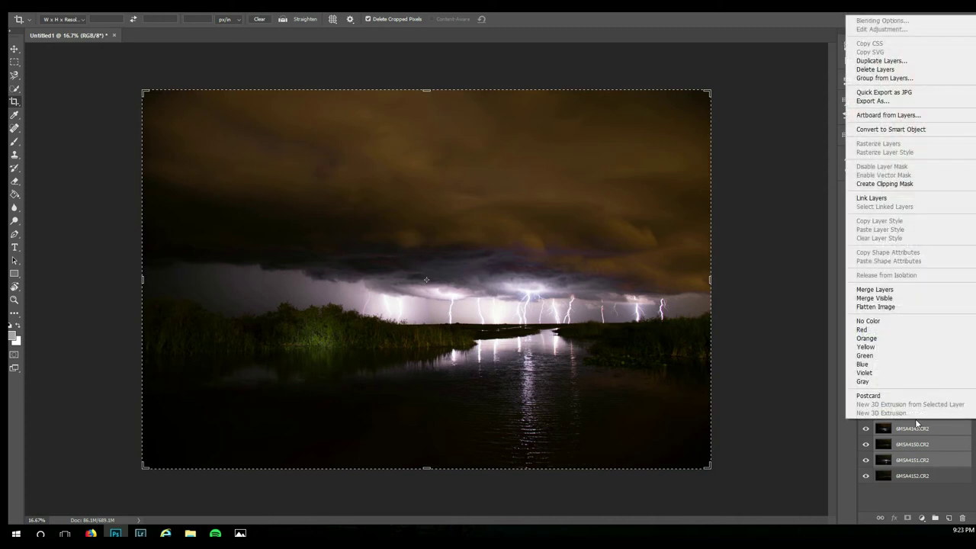
pyautogui.click(920, 306)
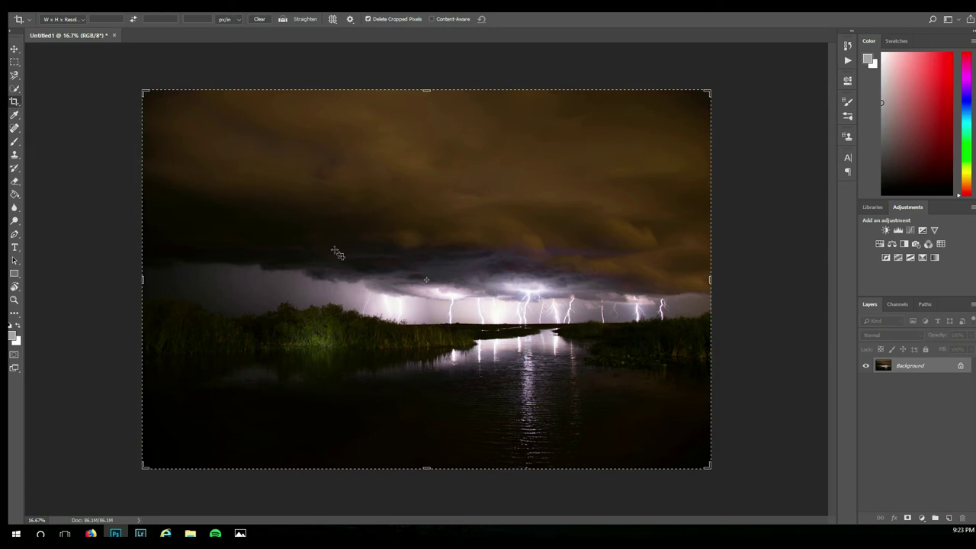
pyautogui.moveTo(332, 246)
pyautogui.mouseDown()
pyautogui.moveTo(606, 356)
pyautogui.moveTo(680, 358)
pyautogui.moveTo(709, 415)
pyautogui.mouseUp()
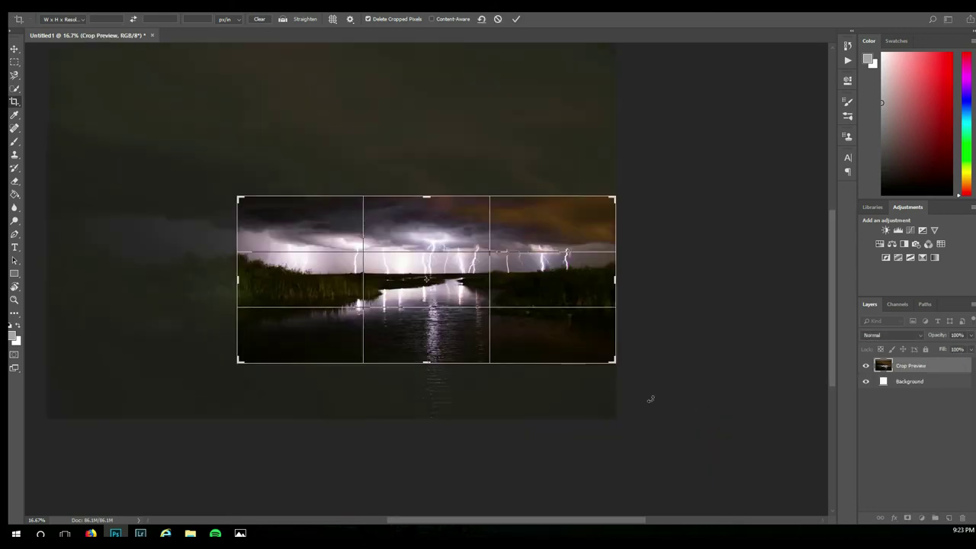
pyautogui.click(516, 21)
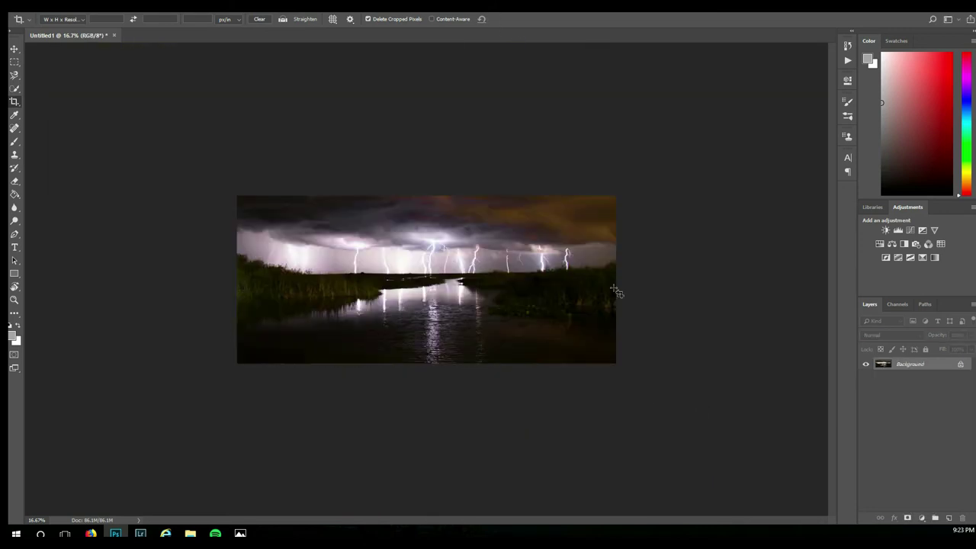
pyautogui.hotkey('ctrl', '+')
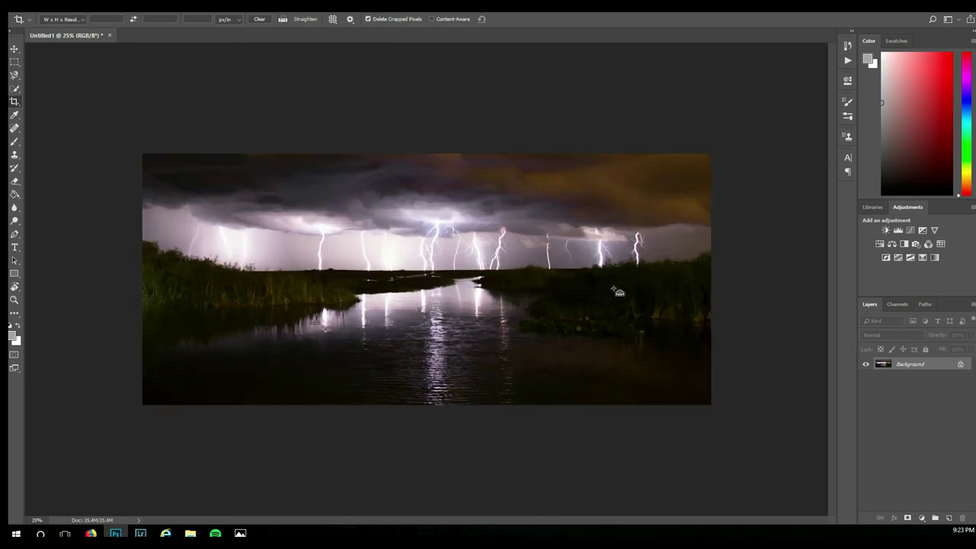
pyautogui.hotkey('ctrl', '+')
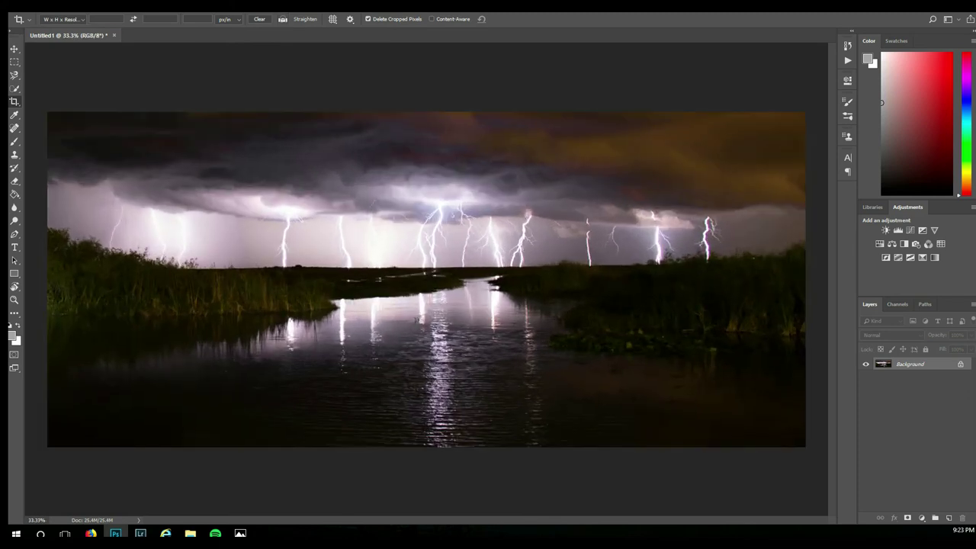
# Step: In the Camera Raw Filter, set Highlights -100, Shadows +86, Temperature -12 and Tint +8
pyautogui.hotkey('alt', 't')
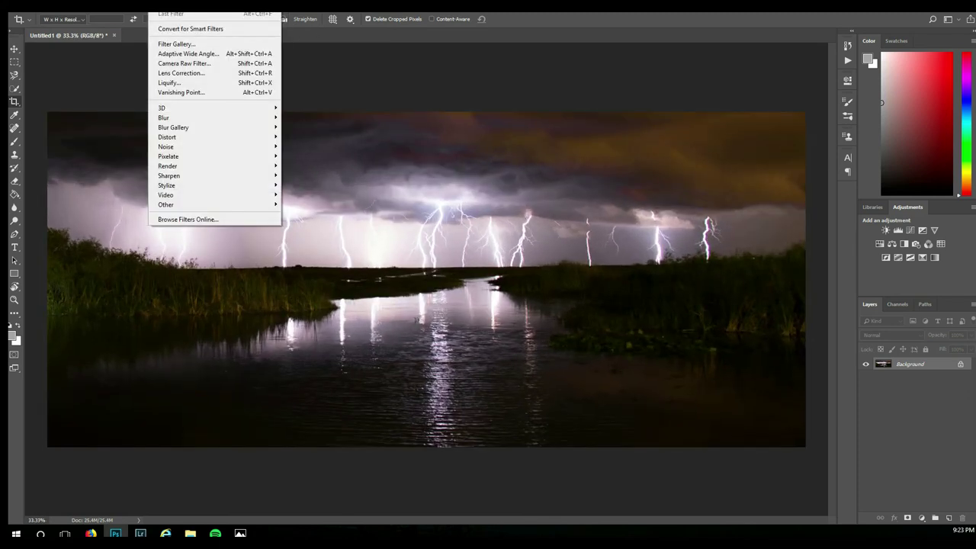
pyautogui.click(189, 64)
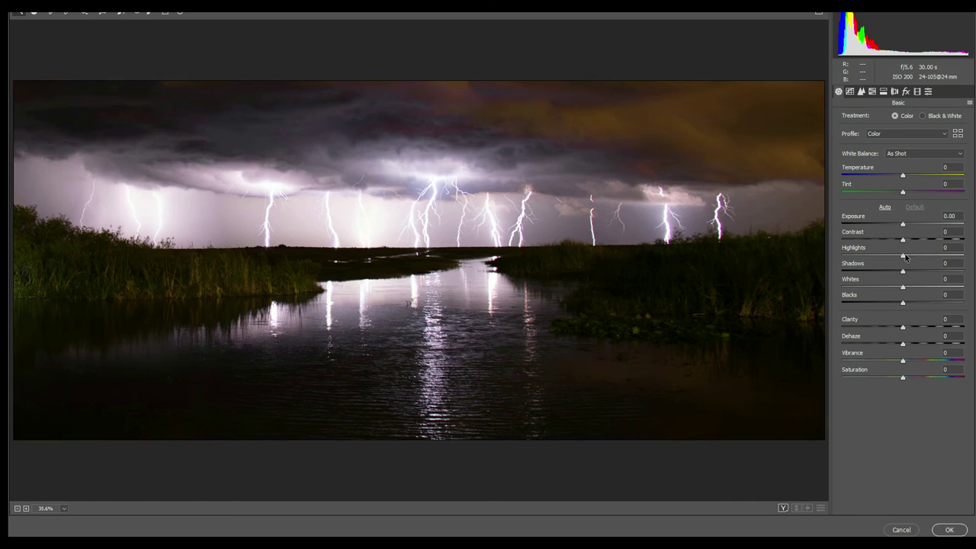
pyautogui.moveTo(903, 254); pyautogui.dragTo(819, 249)
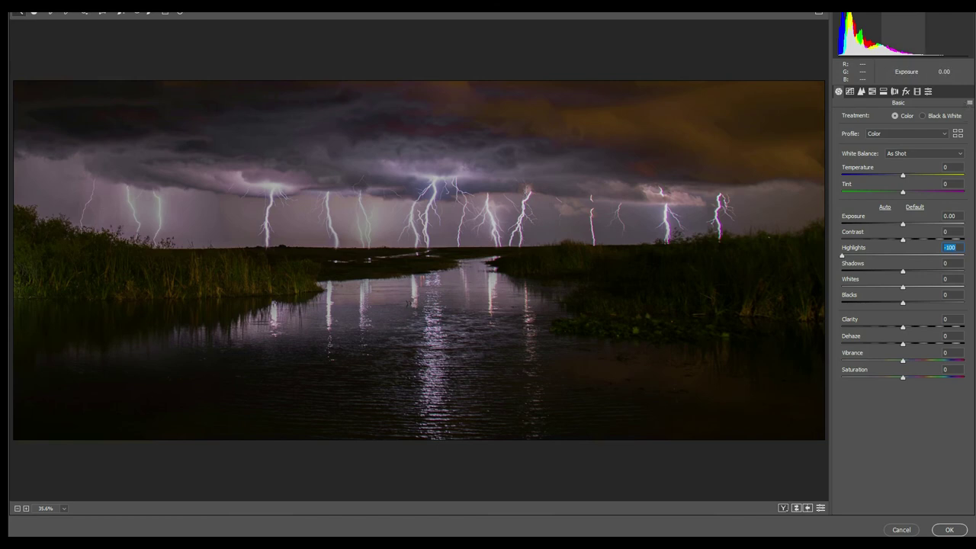
pyautogui.moveTo(904, 270); pyautogui.dragTo(943, 270)
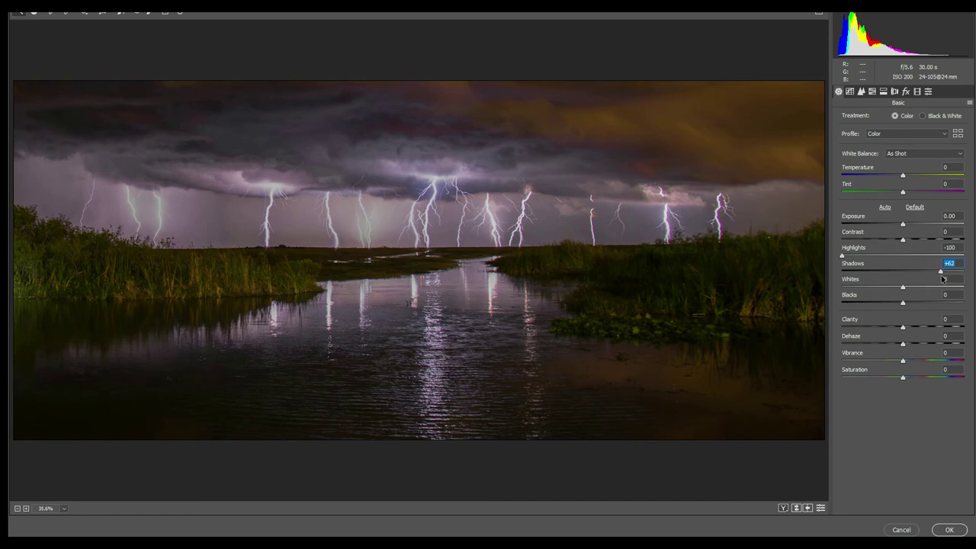
pyautogui.moveTo(942, 272); pyautogui.dragTo(955, 272)
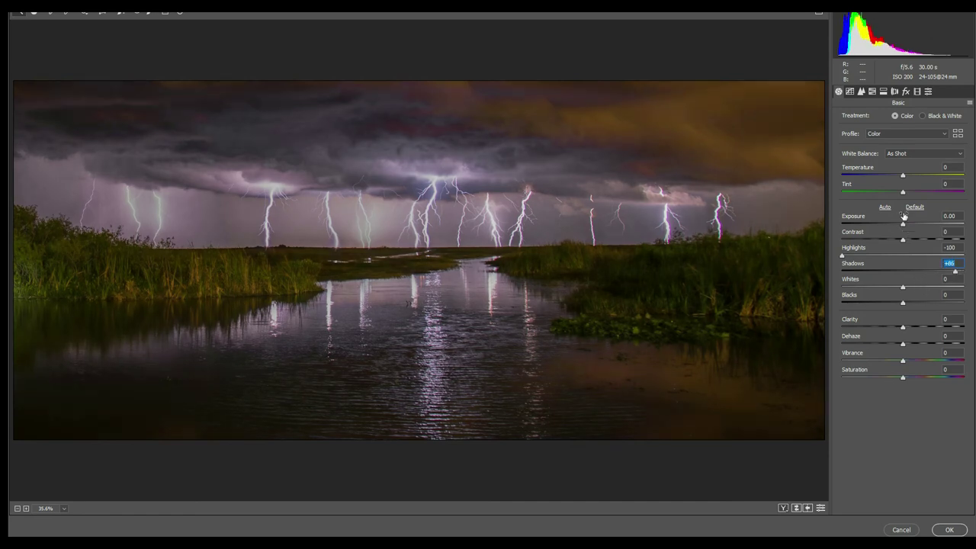
pyautogui.moveTo(903, 178); pyautogui.dragTo(897, 177)
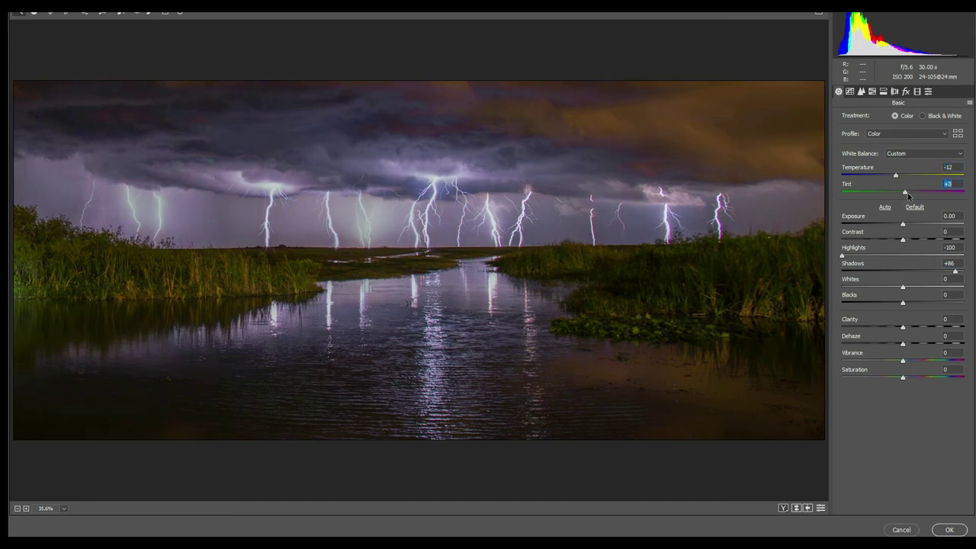
pyautogui.moveTo(904, 195); pyautogui.dragTo(909, 196)
# Step: Commit the Camera Raw Filter adjustments to the panorama
pyautogui.click(949, 530)
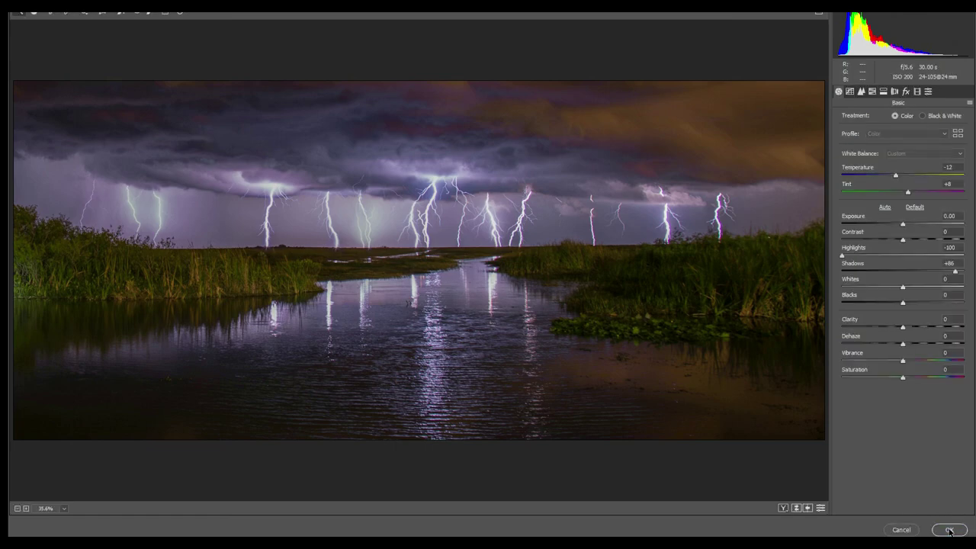